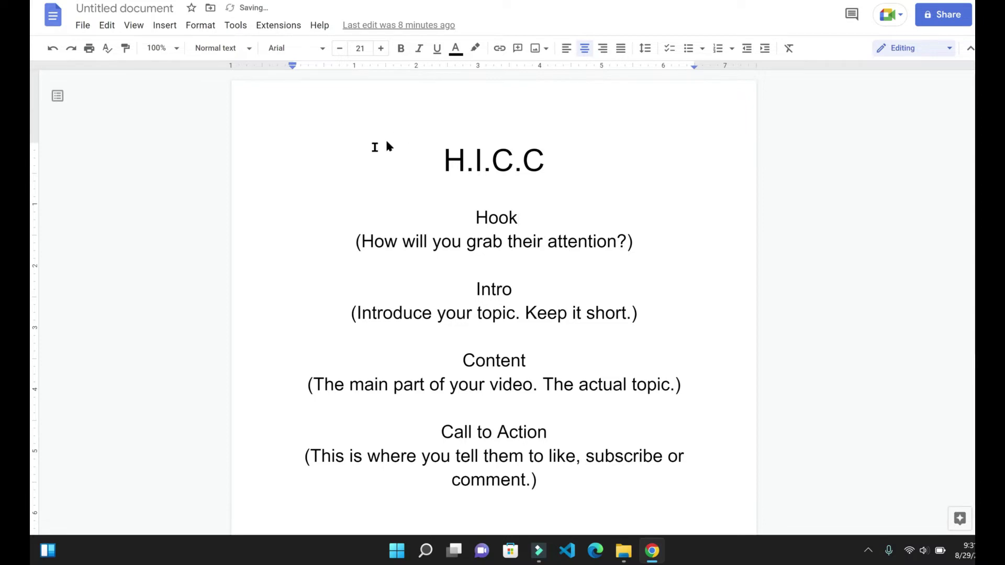
{"action": "scroll", "coordinate": [323, 196], "scroll_direction": "down", "scroll_amount": 1}
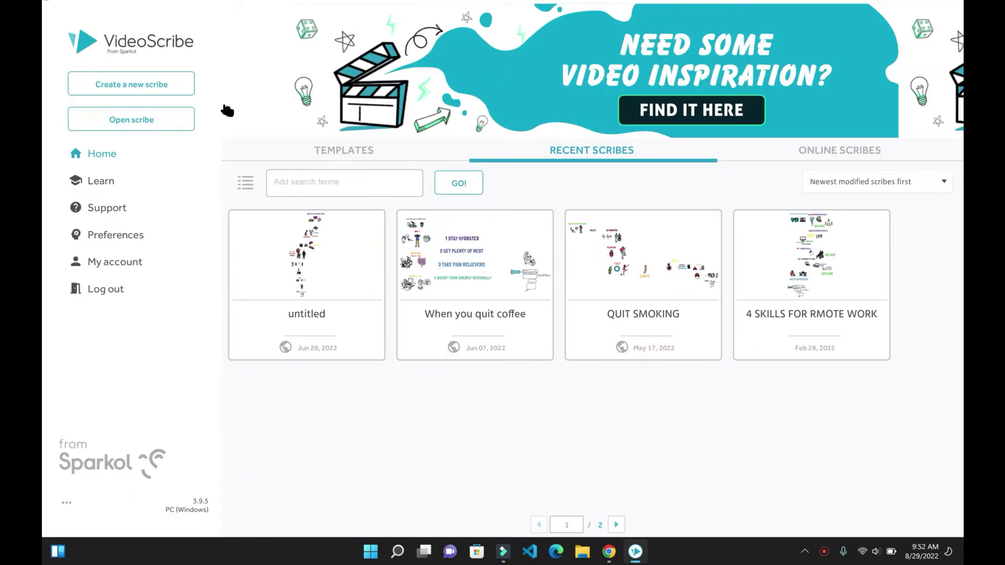
Step: Start a blank scribe and import the 03:10 'demand jobs of the future' voiceover from the voice recording folder
{"action": "left_click", "coordinate": [175, 81]}
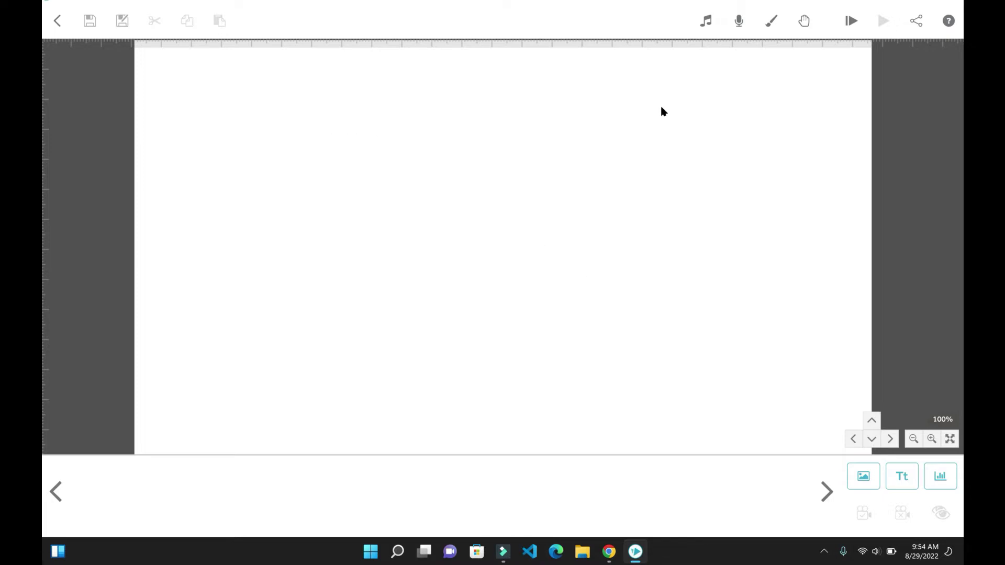
{"action": "left_click", "coordinate": [732, 29]}
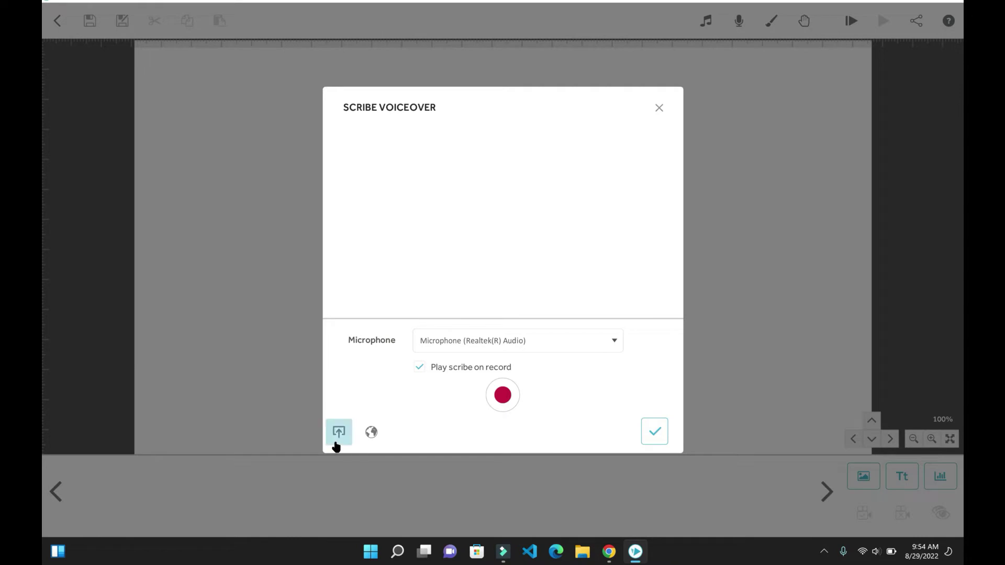
{"action": "left_click", "coordinate": [338, 435]}
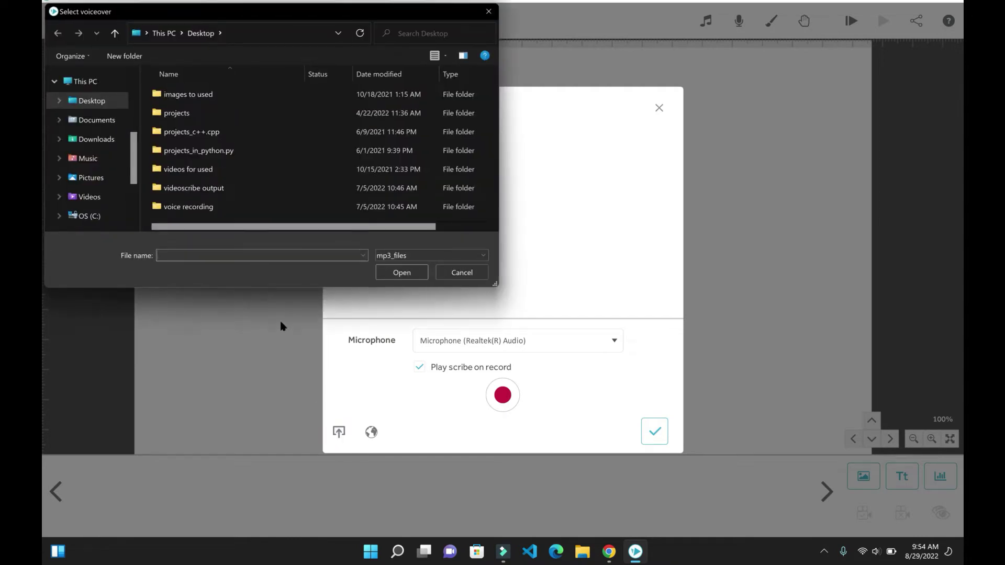
{"action": "double_click", "coordinate": [281, 209]}
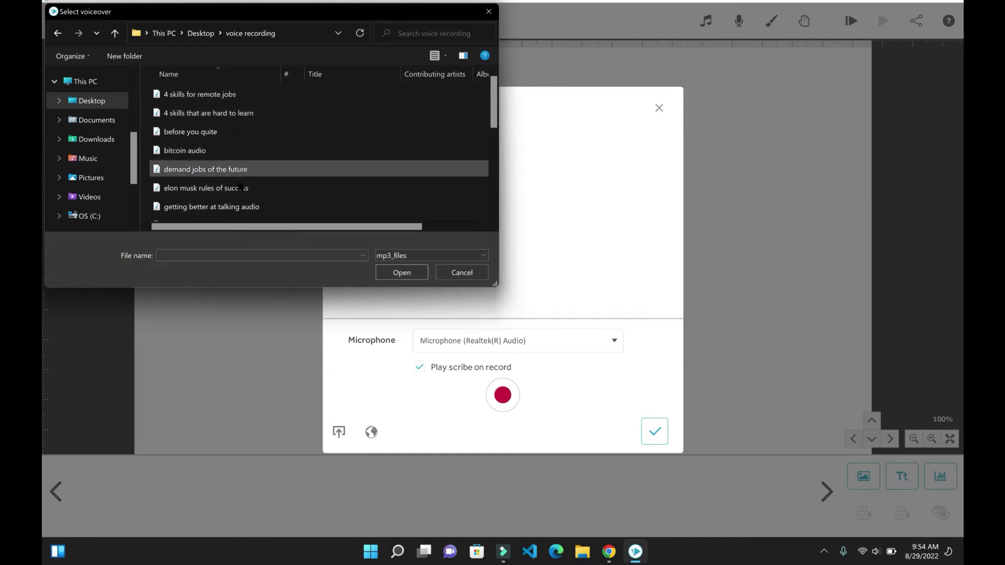
{"action": "double_click", "coordinate": [244, 169]}
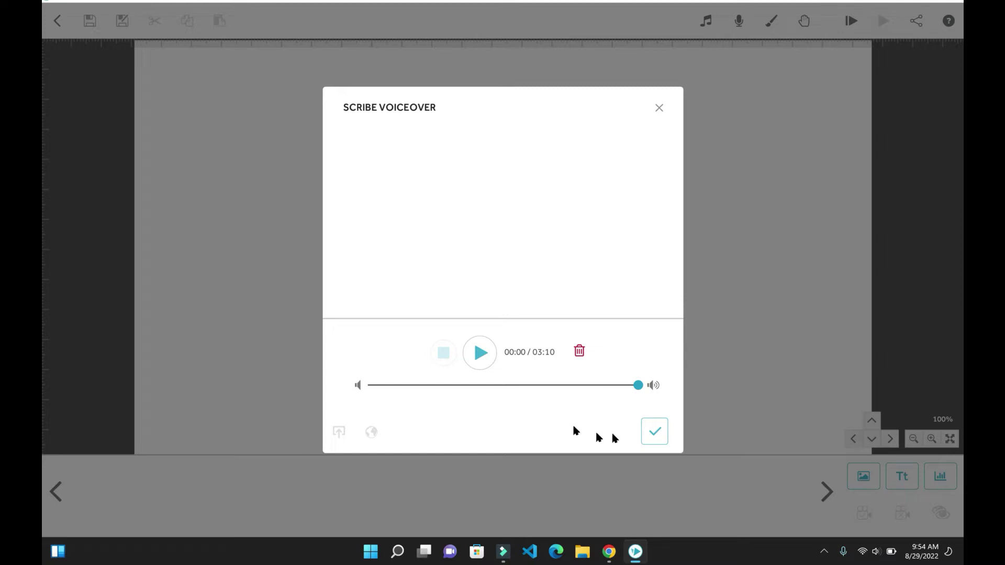
Step: Accept the voiceover, then reopen it, delete the imported audio and close the voiceover window
{"action": "left_click", "coordinate": [654, 431]}
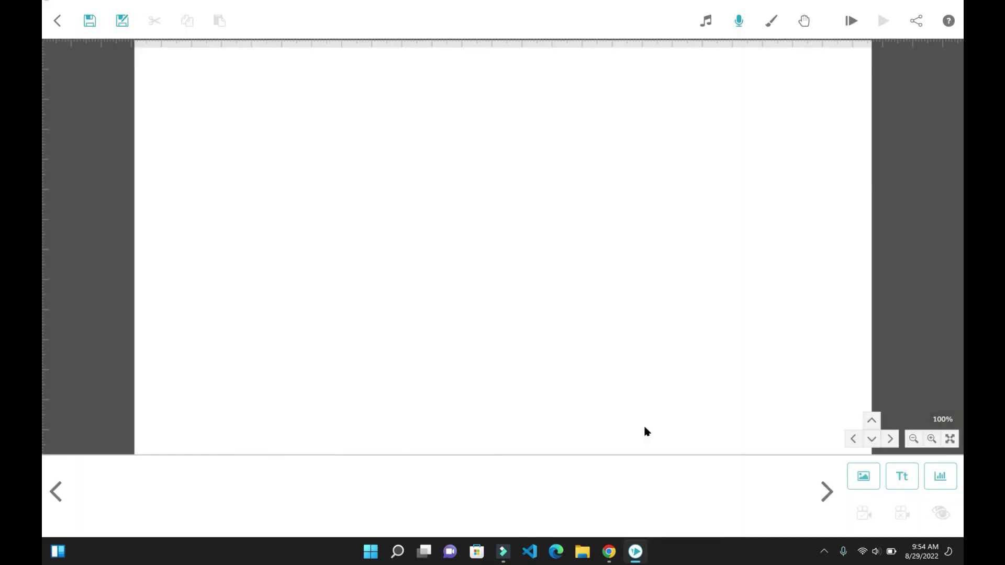
{"action": "left_click", "coordinate": [738, 20]}
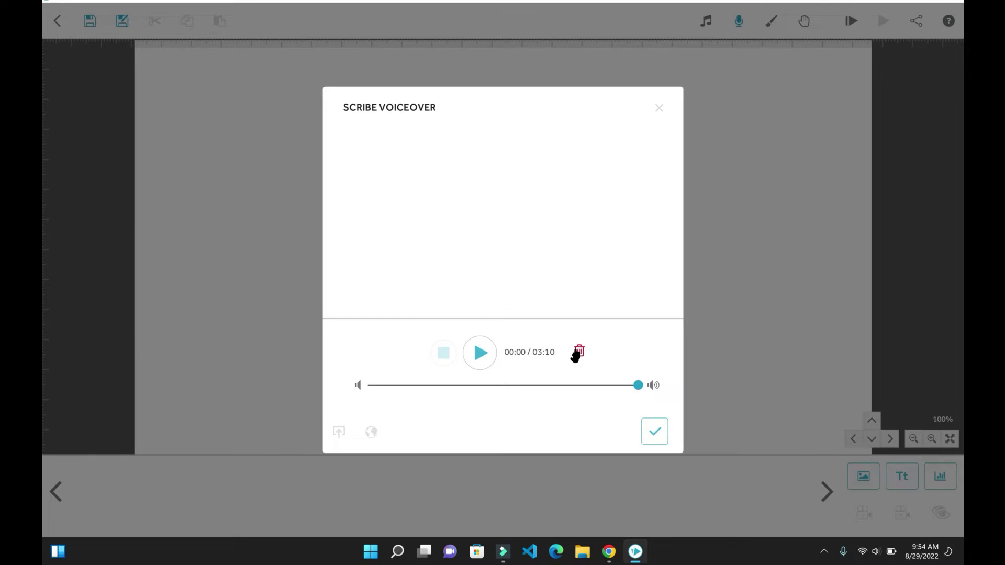
{"action": "left_click", "coordinate": [578, 352]}
{"action": "left_click", "coordinate": [566, 314]}
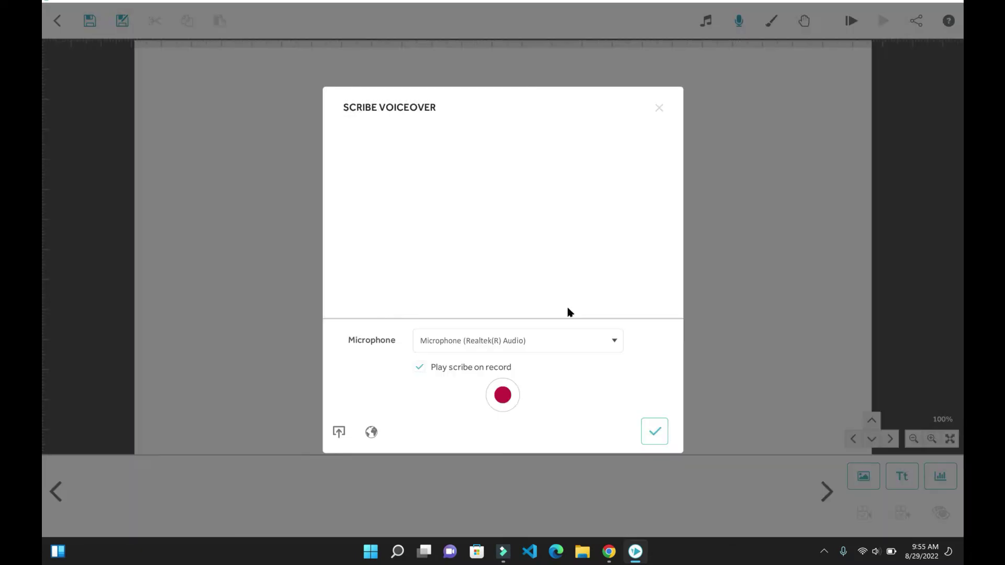
{"action": "left_click", "coordinate": [503, 397]}
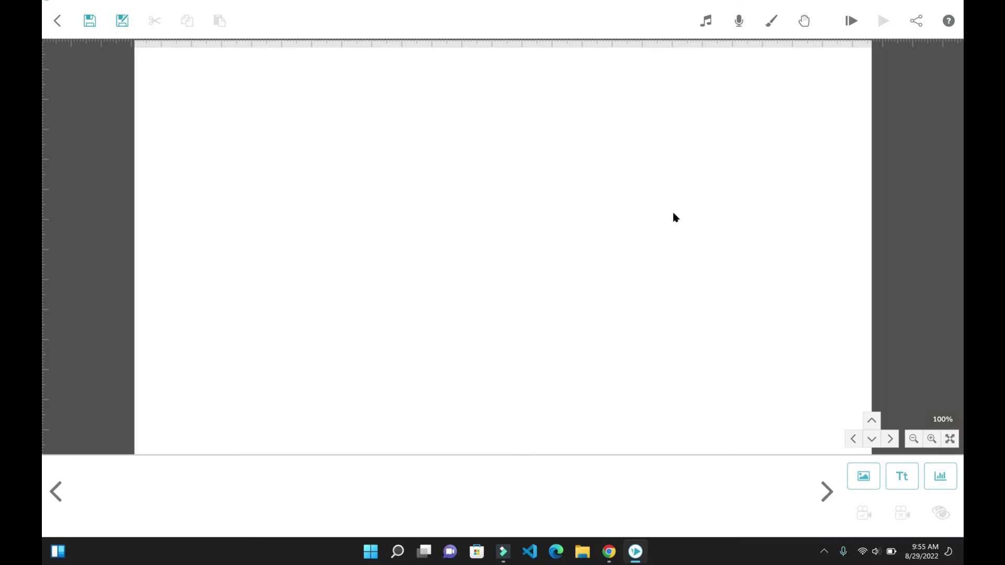
Step: Add the boy-with-open-book illustration from the People image category to the canvas
{"action": "left_click", "coordinate": [864, 476]}
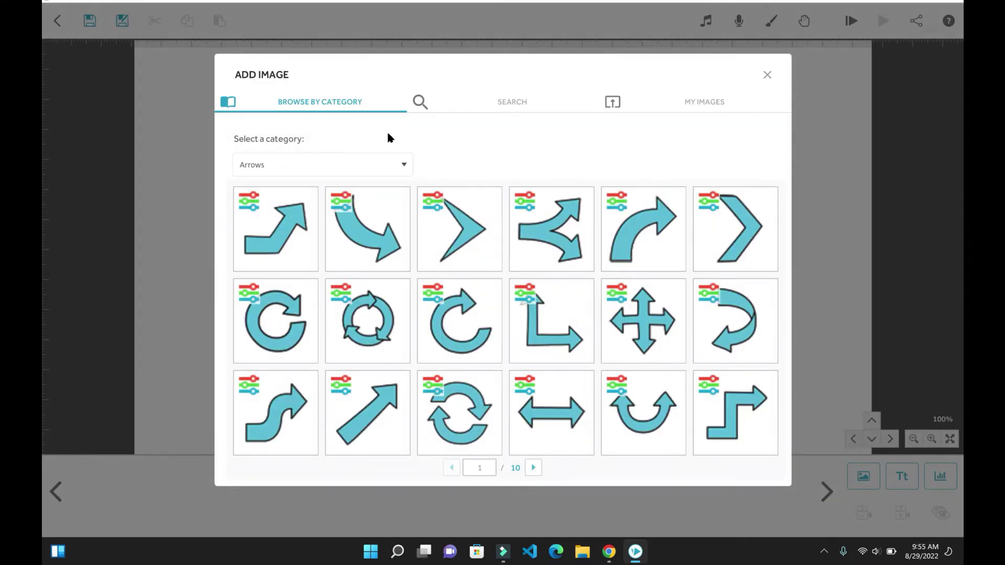
{"action": "left_click", "coordinate": [400, 172]}
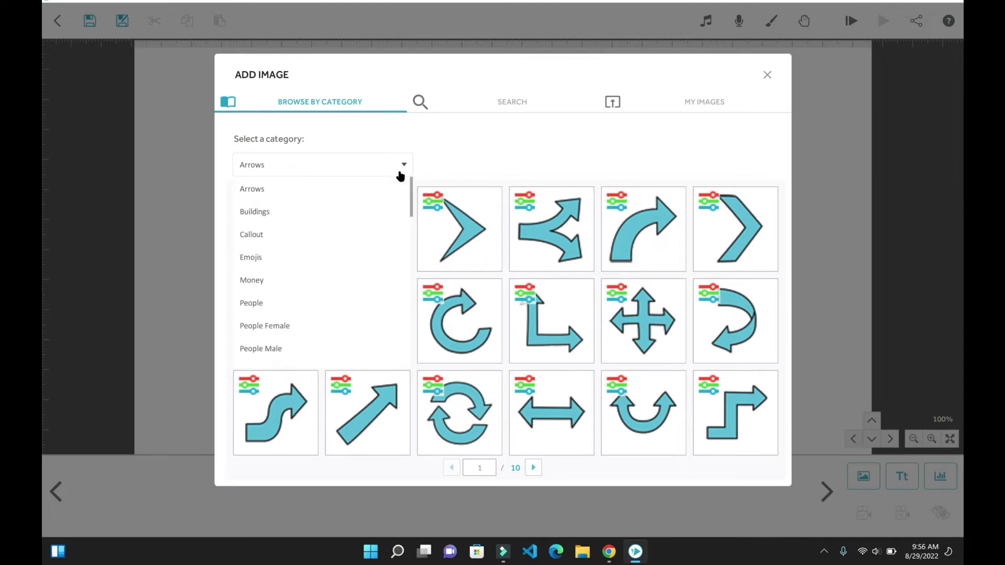
{"action": "left_click", "coordinate": [345, 238]}
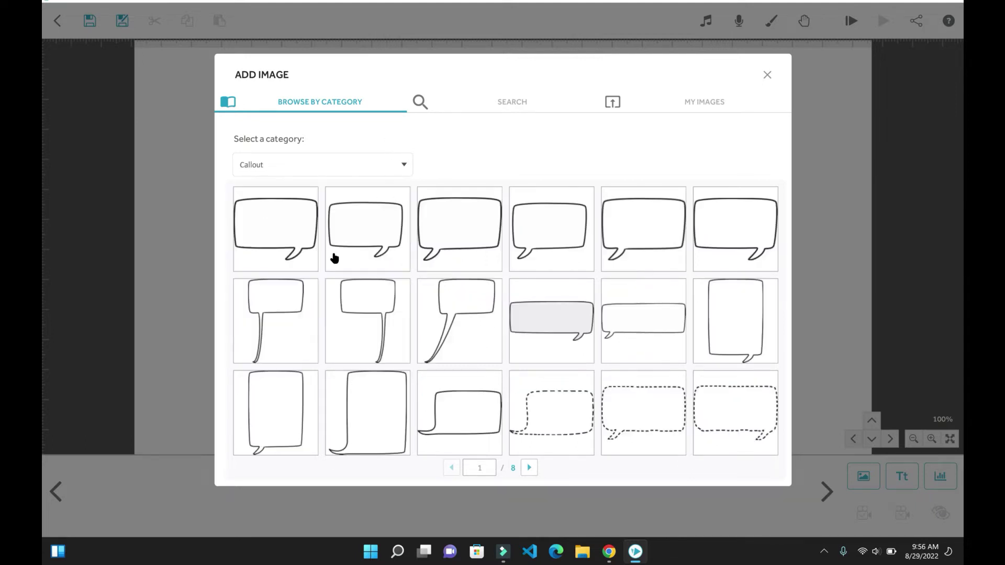
{"action": "left_click", "coordinate": [401, 172]}
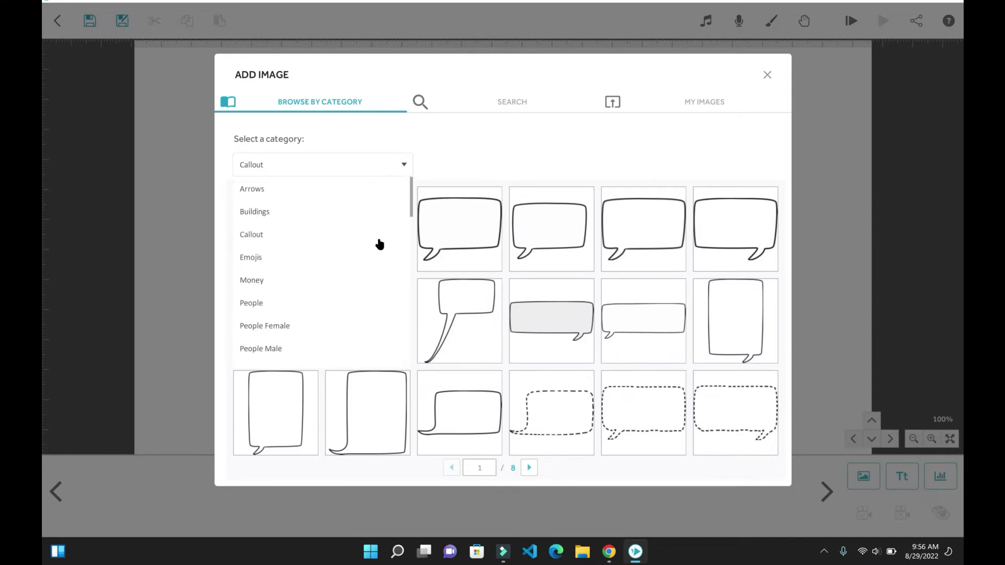
{"action": "left_click", "coordinate": [284, 309]}
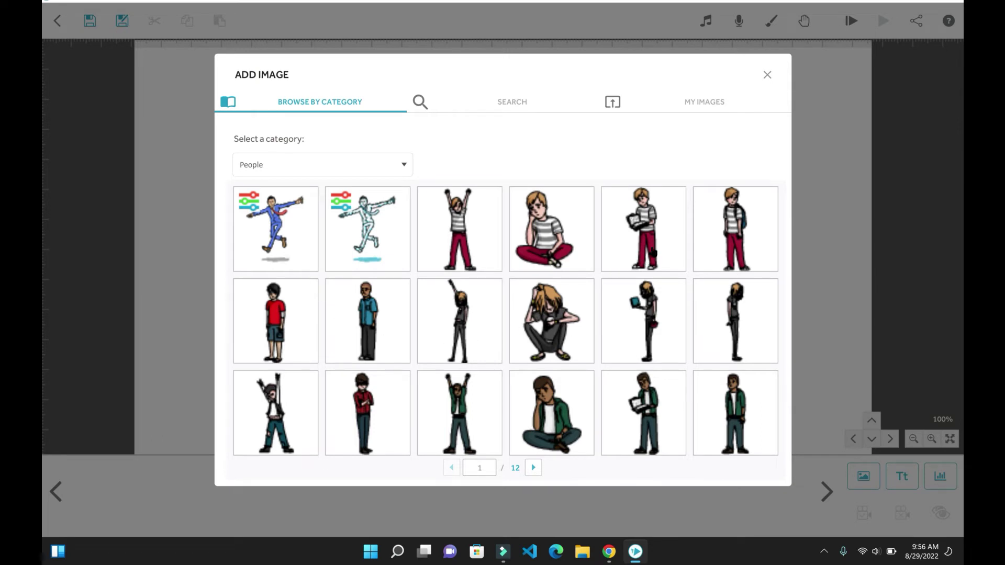
{"action": "left_click", "coordinate": [654, 254]}
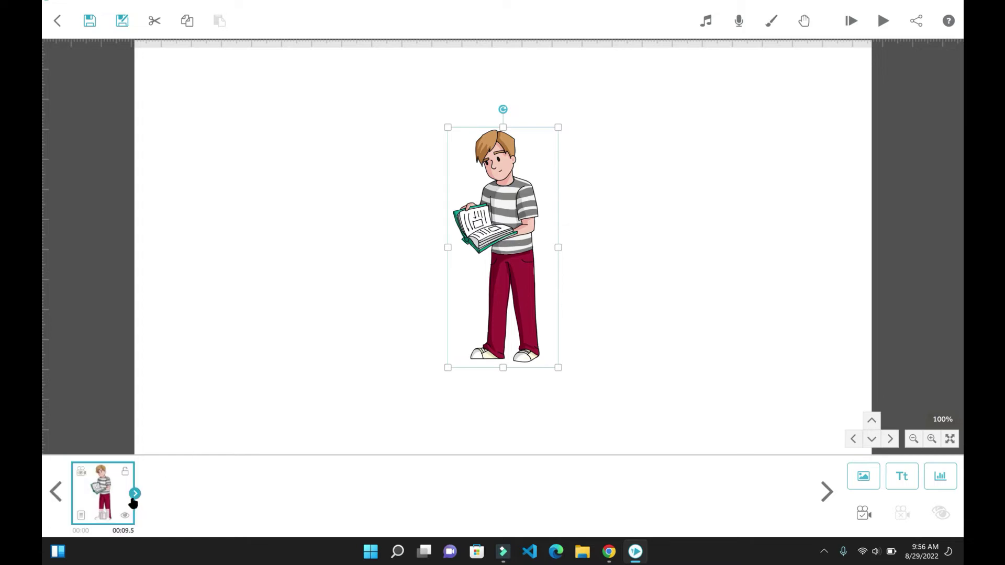
Step: Give the boy image a 0.5 s pause and make it move in from the left, then preview
{"action": "left_click", "coordinate": [133, 496]}
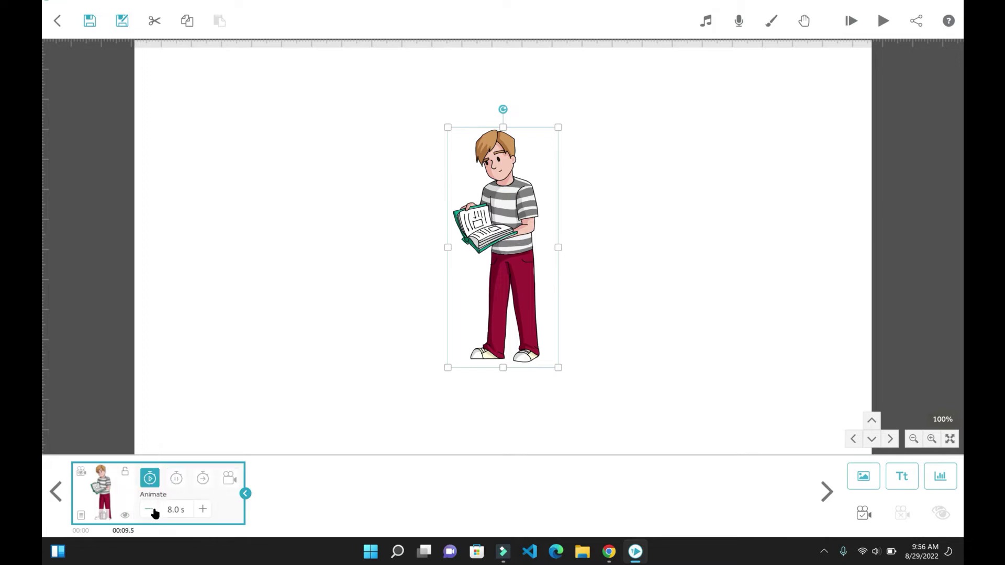
{"action": "left_click", "coordinate": [177, 485]}
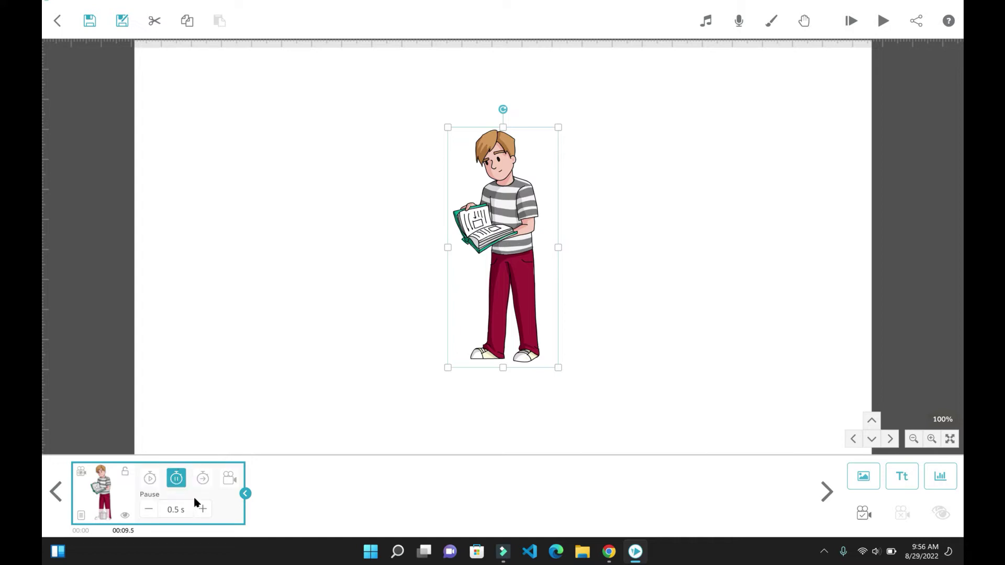
{"action": "left_click", "coordinate": [83, 519]}
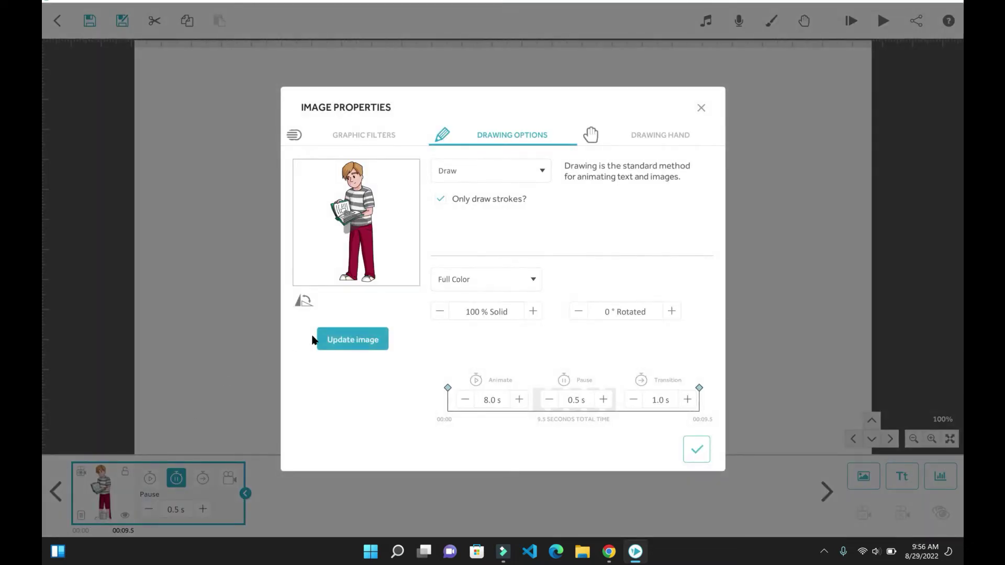
{"action": "left_click", "coordinate": [368, 146]}
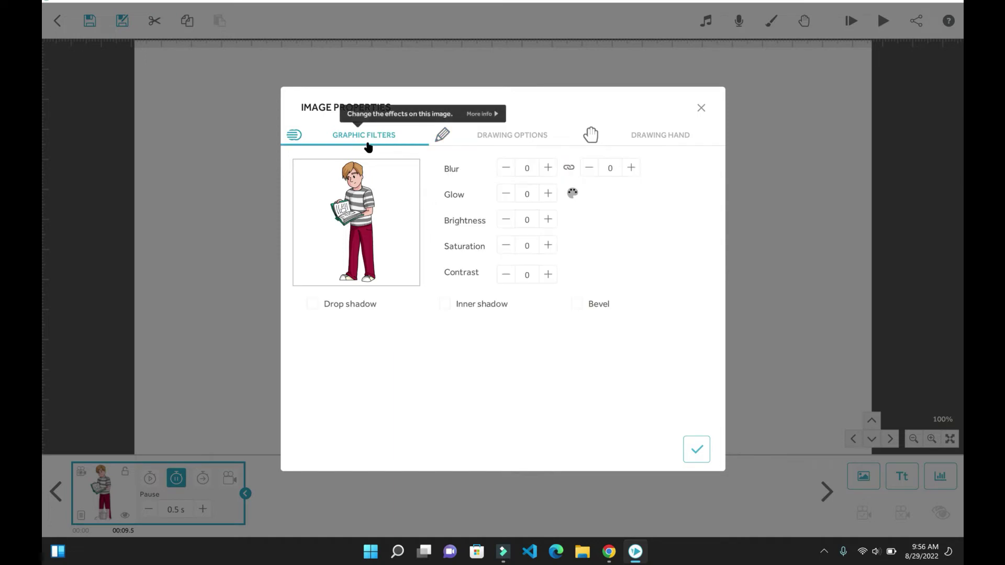
{"action": "left_click", "coordinate": [477, 144]}
{"action": "left_click", "coordinate": [520, 174]}
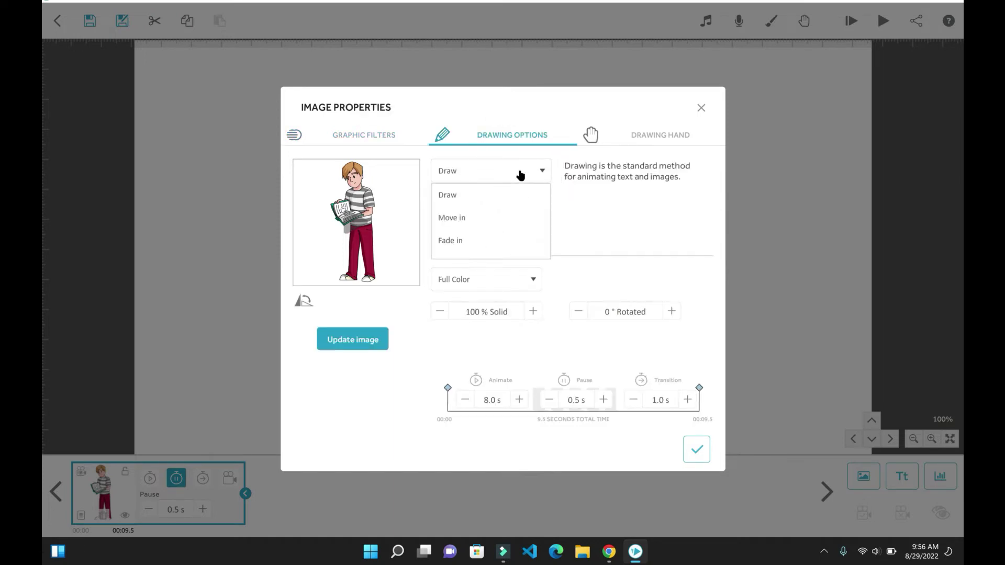
{"action": "left_click", "coordinate": [487, 222]}
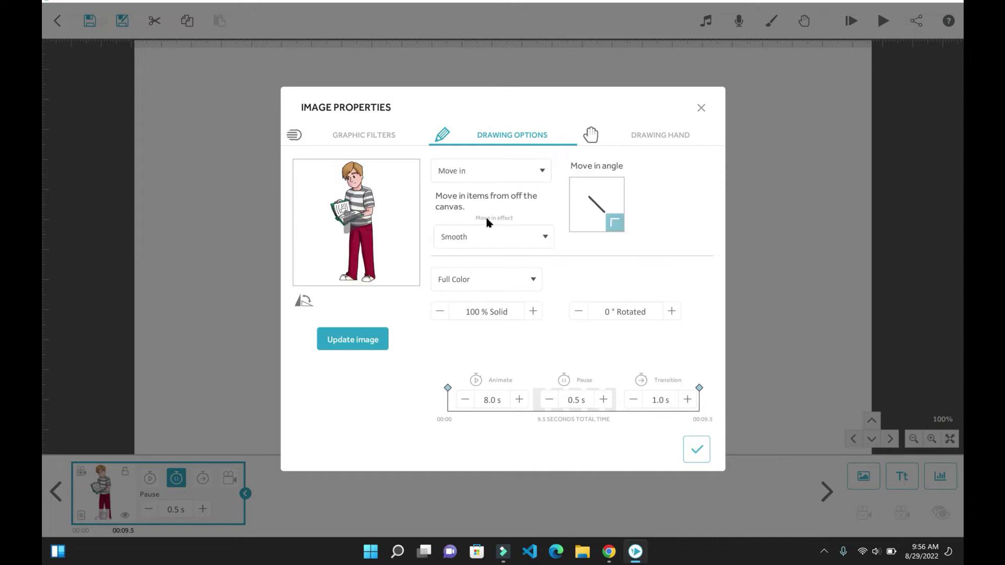
{"action": "left_click", "coordinate": [577, 205]}
{"action": "left_click", "coordinate": [358, 230]}
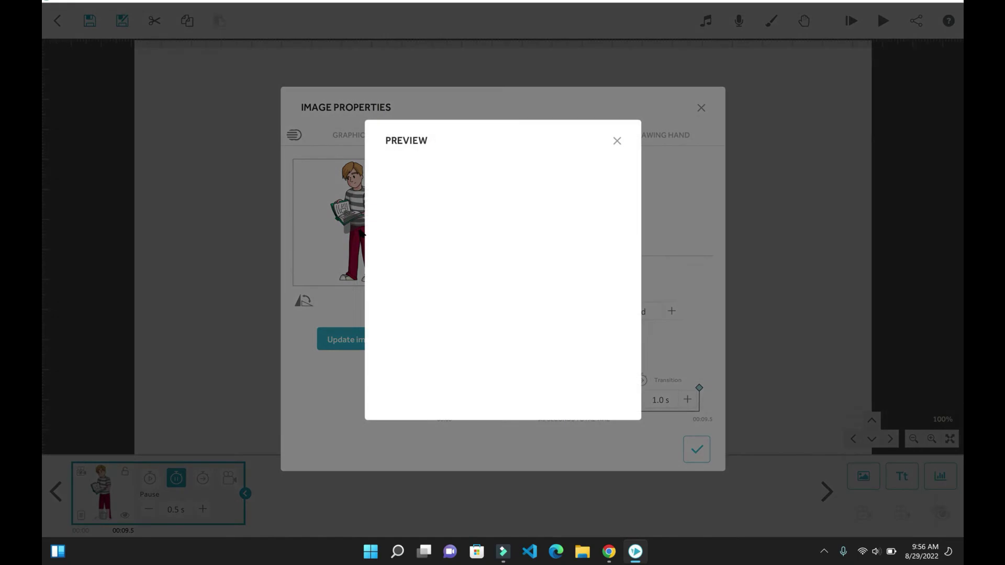
{"action": "left_click", "coordinate": [617, 141]}
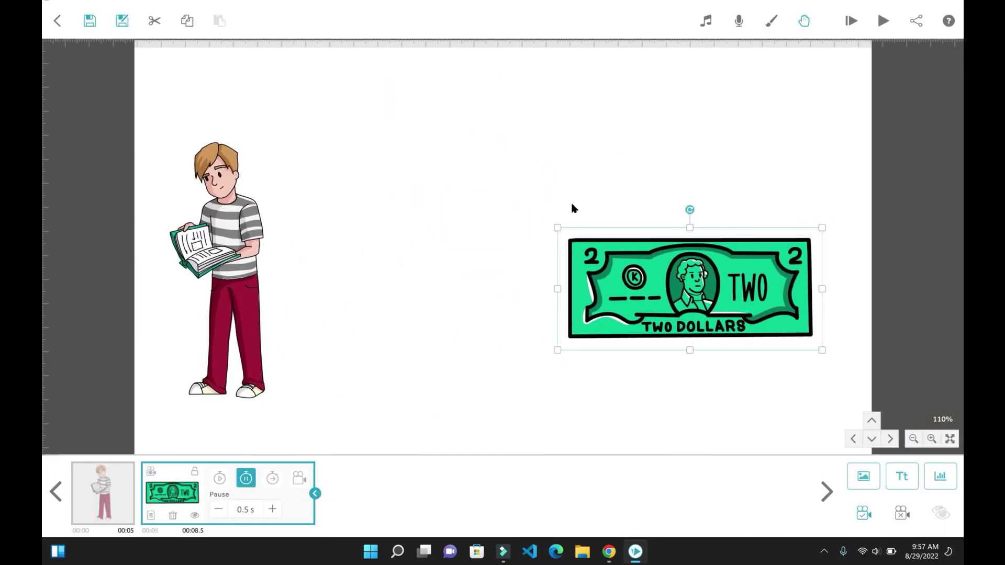
Step: Preview the boy and TWO DOLLARS bill scribe, then bring up its Share or Download Scribe options
{"action": "left_click", "coordinate": [852, 22]}
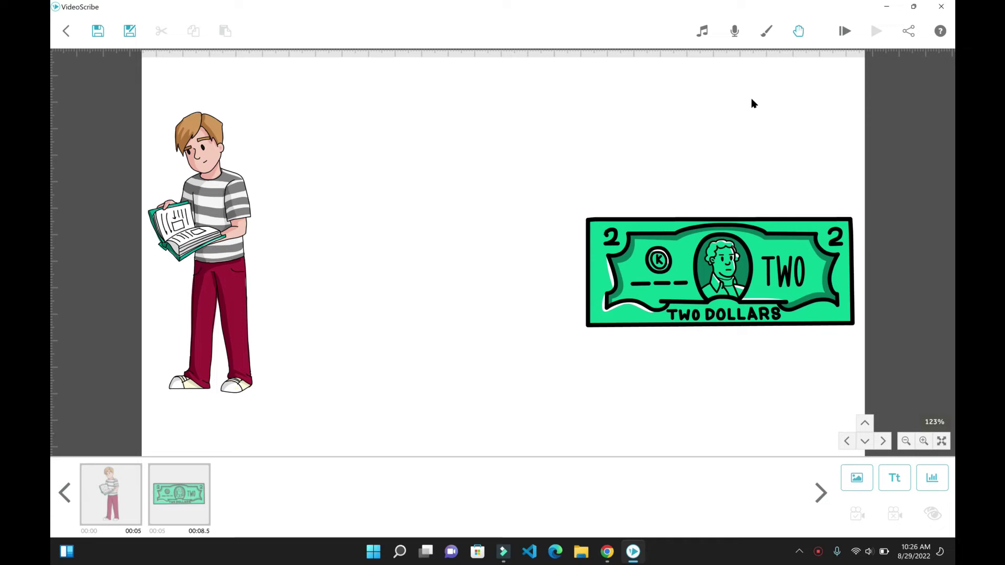
{"action": "left_click", "coordinate": [908, 32]}
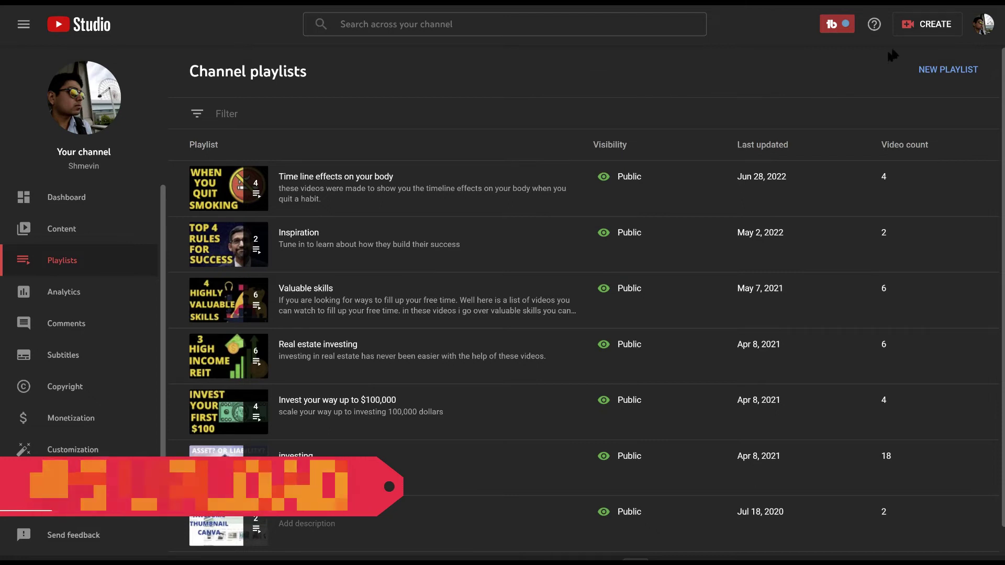
Step: Start a YouTube Studio video upload using the (untitled).mov file
{"action": "left_click", "coordinate": [914, 35]}
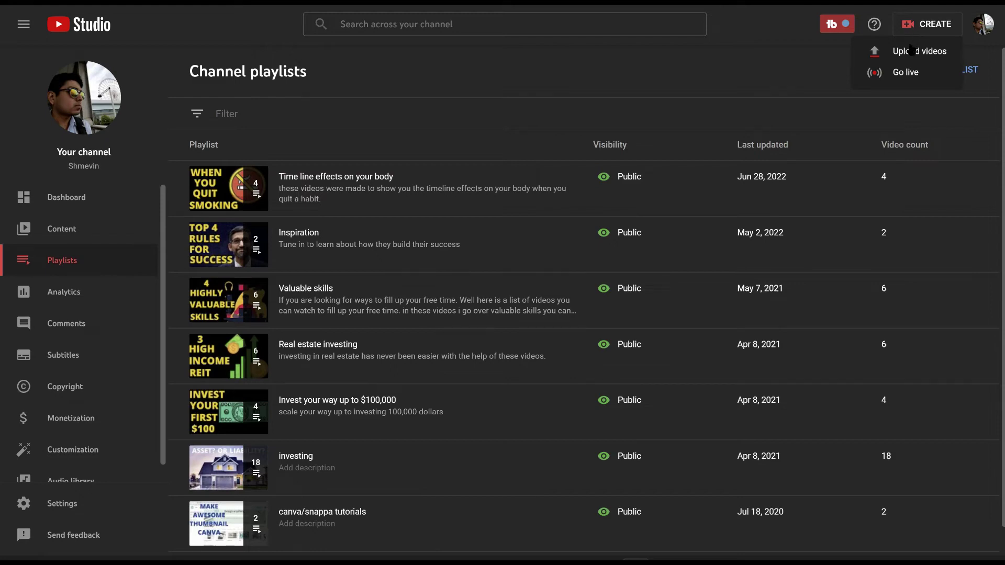
{"action": "left_click", "coordinate": [912, 52]}
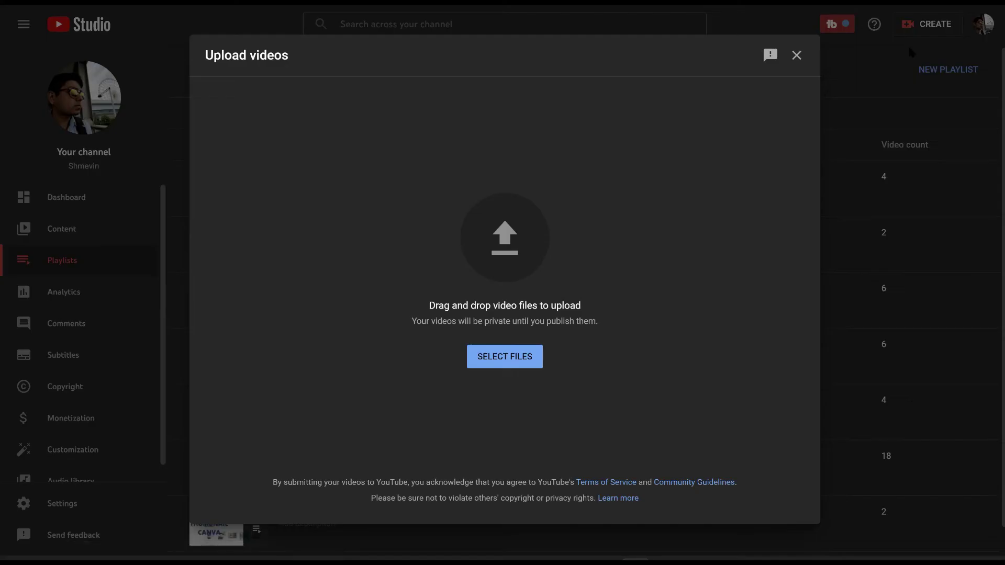
{"action": "left_click", "coordinate": [484, 367]}
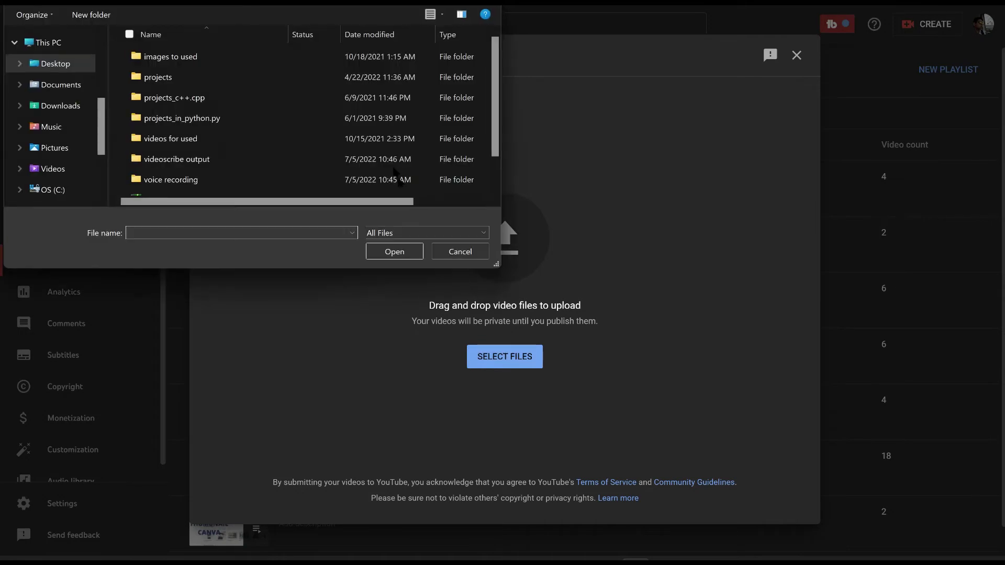
{"action": "scroll", "coordinate": [178, 104], "scroll_direction": "up", "scroll_amount": 4}
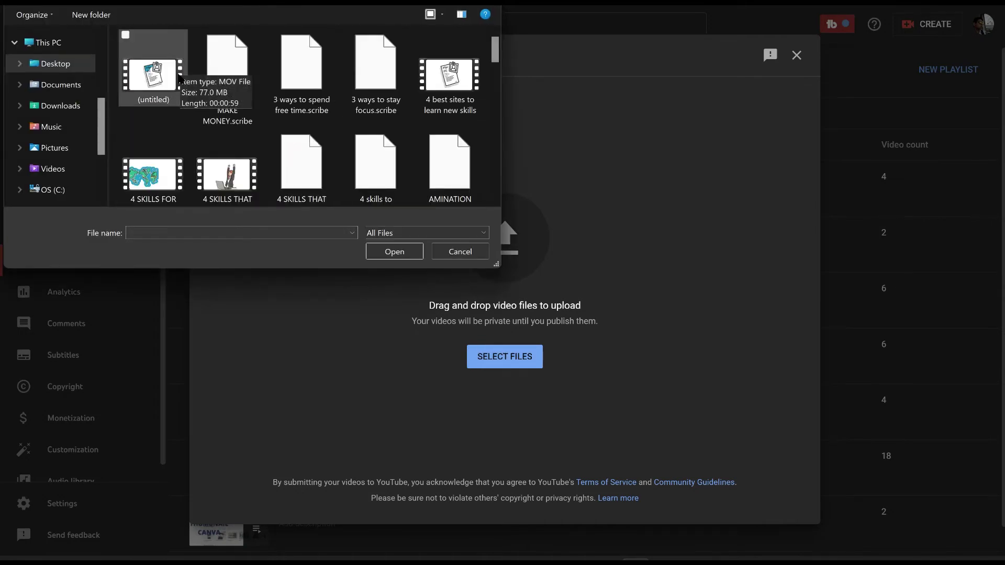
{"action": "double_click", "coordinate": [178, 78]}
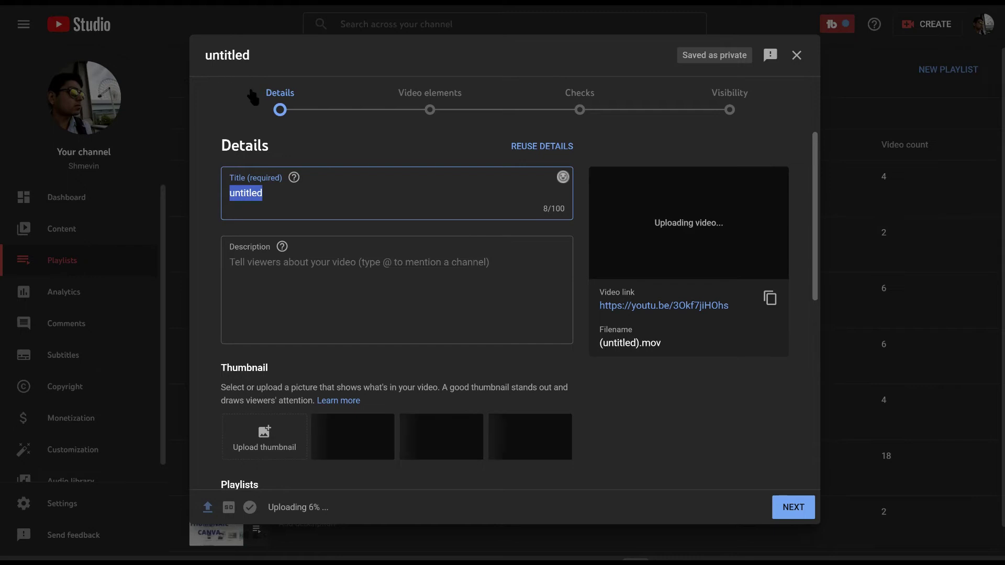
Step: Go over the upload's title, description and remaining Details fields, then continue to Video elements
{"action": "left_click", "coordinate": [283, 195]}
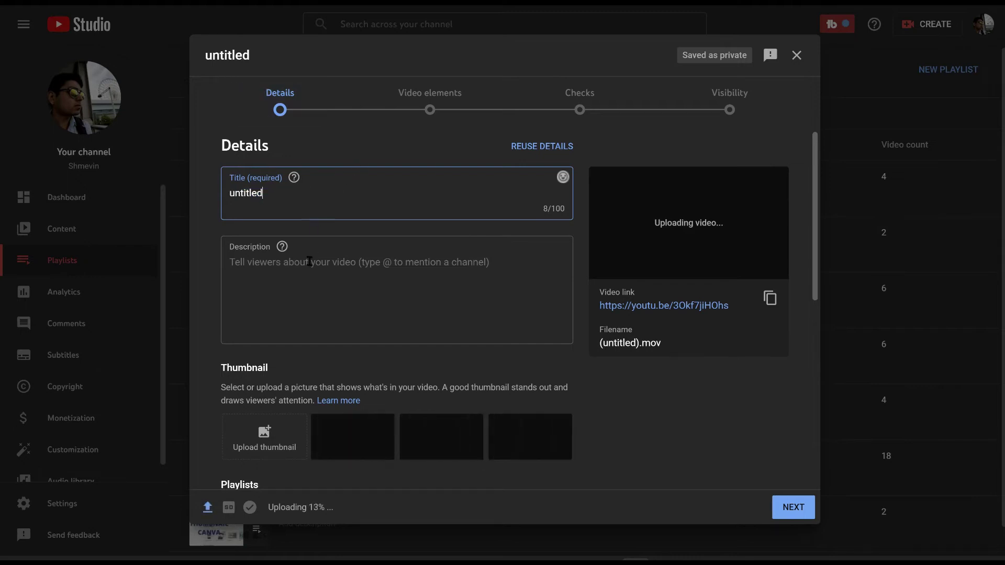
{"action": "left_click", "coordinate": [319, 289]}
{"action": "scroll", "coordinate": [320, 290], "scroll_direction": "down", "scroll_amount": 7}
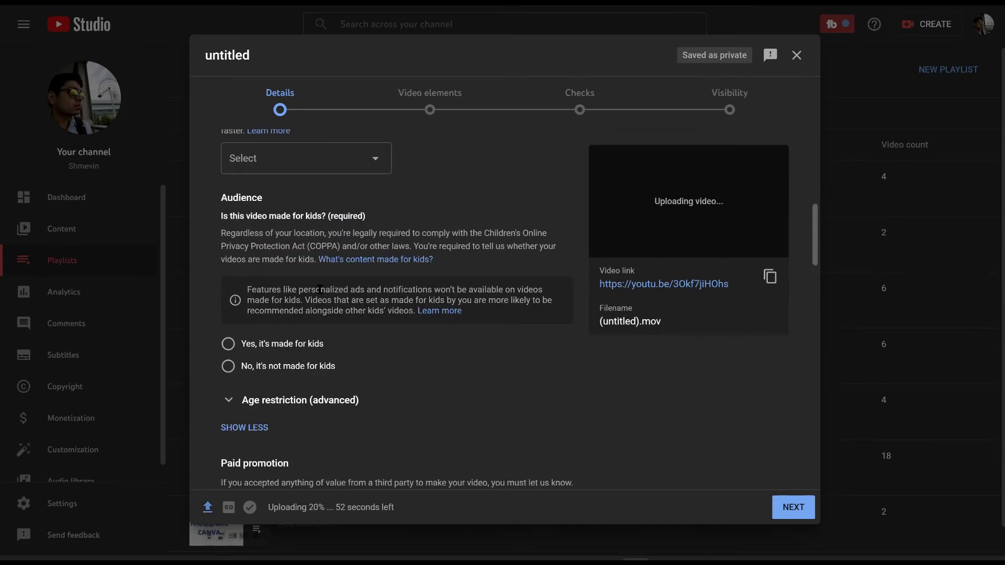
{"action": "scroll", "coordinate": [319, 290], "scroll_direction": "down", "scroll_amount": 3}
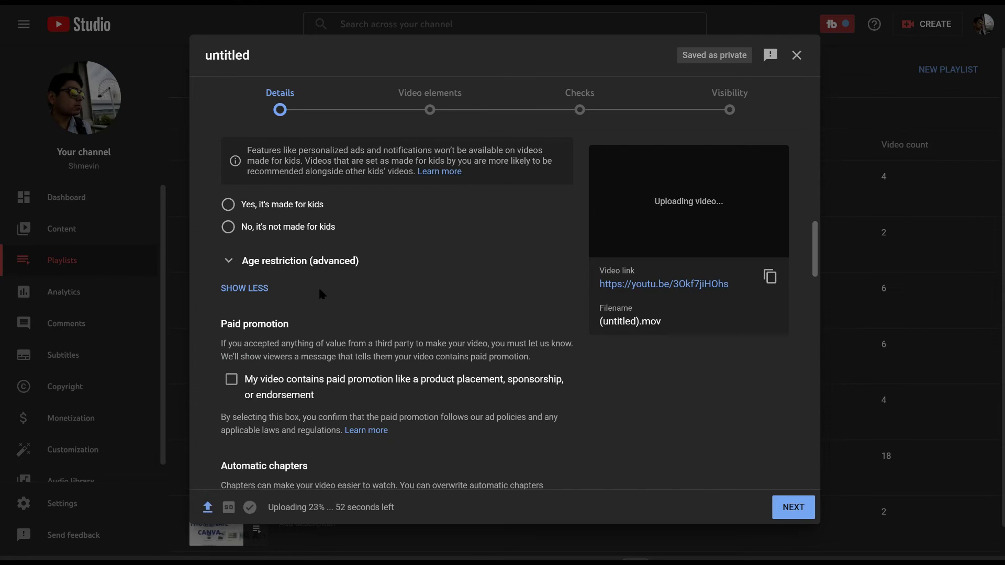
{"action": "scroll", "coordinate": [321, 293], "scroll_direction": "down", "scroll_amount": 4}
{"action": "scroll", "coordinate": [320, 294], "scroll_direction": "down", "scroll_amount": 4}
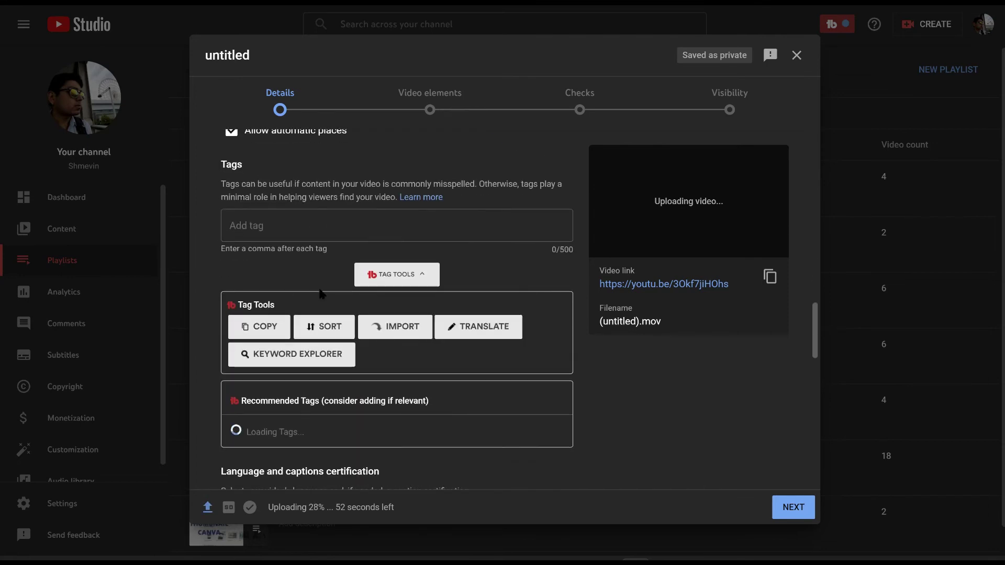
{"action": "scroll", "coordinate": [320, 295], "scroll_direction": "down", "scroll_amount": 1}
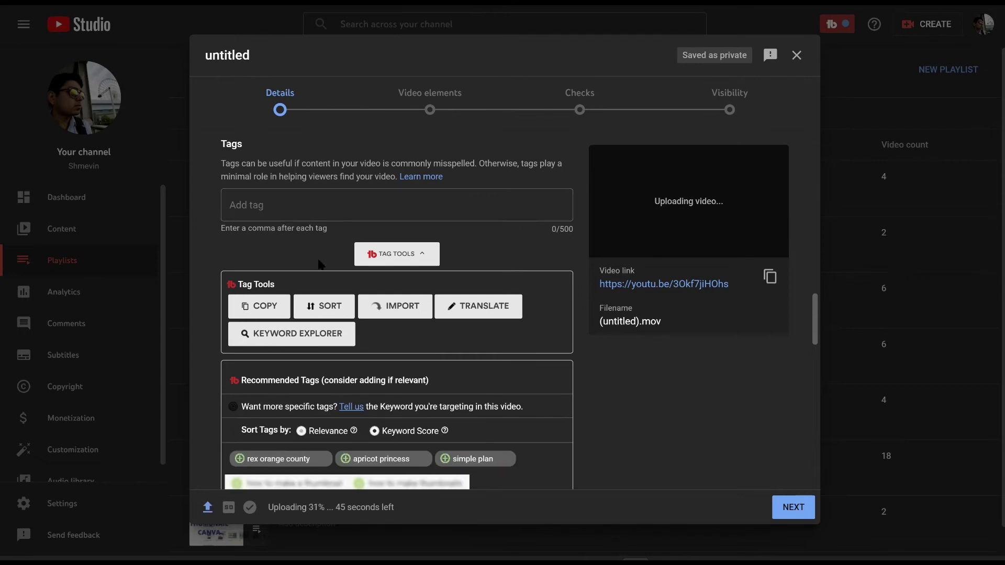
{"action": "scroll", "coordinate": [318, 261], "scroll_direction": "down", "scroll_amount": 10}
{"action": "left_click", "coordinate": [793, 507]}
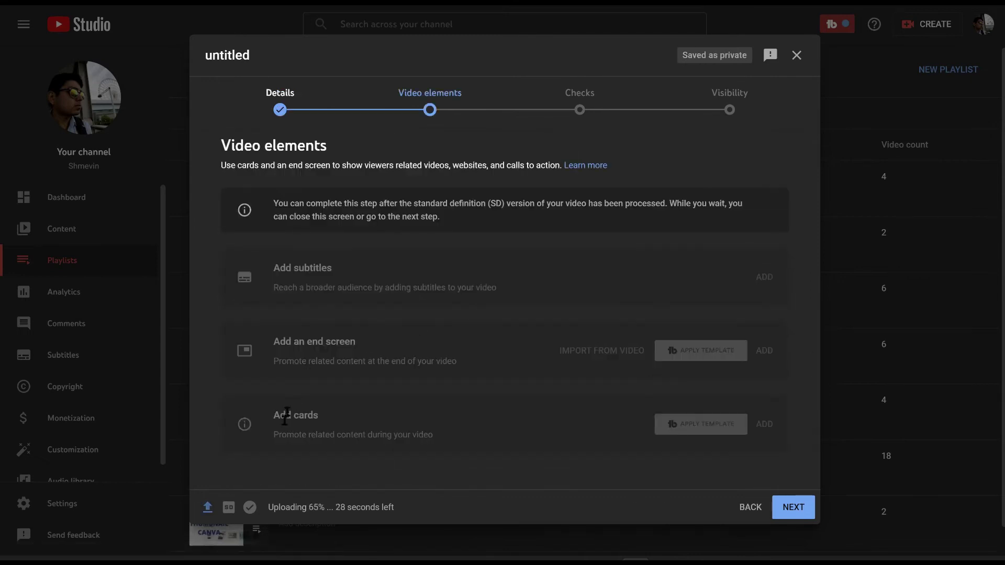
Step: Advance the upload through the Checks step to the Visibility settings and review them
{"action": "left_click", "coordinate": [580, 111]}
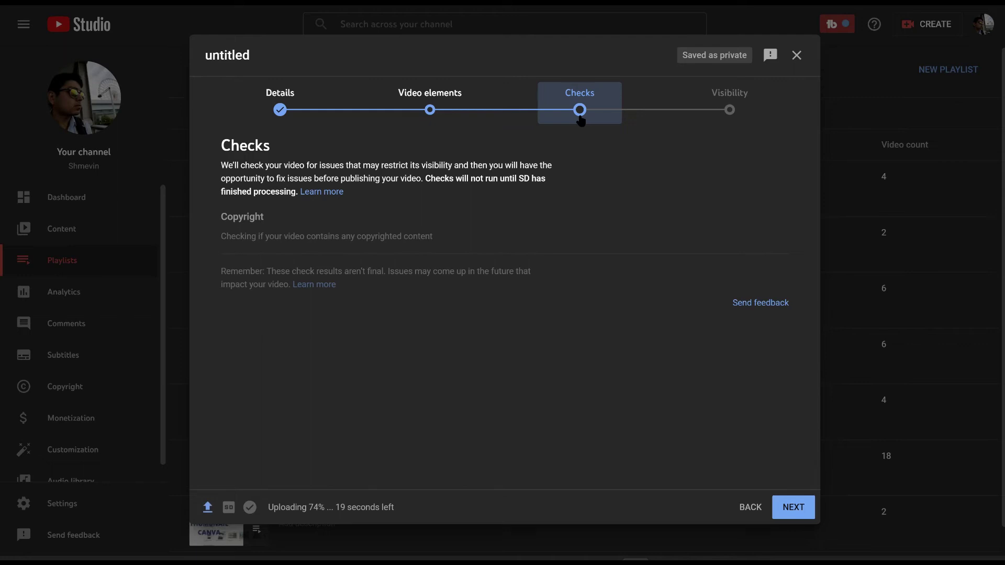
{"action": "left_click", "coordinate": [729, 111]}
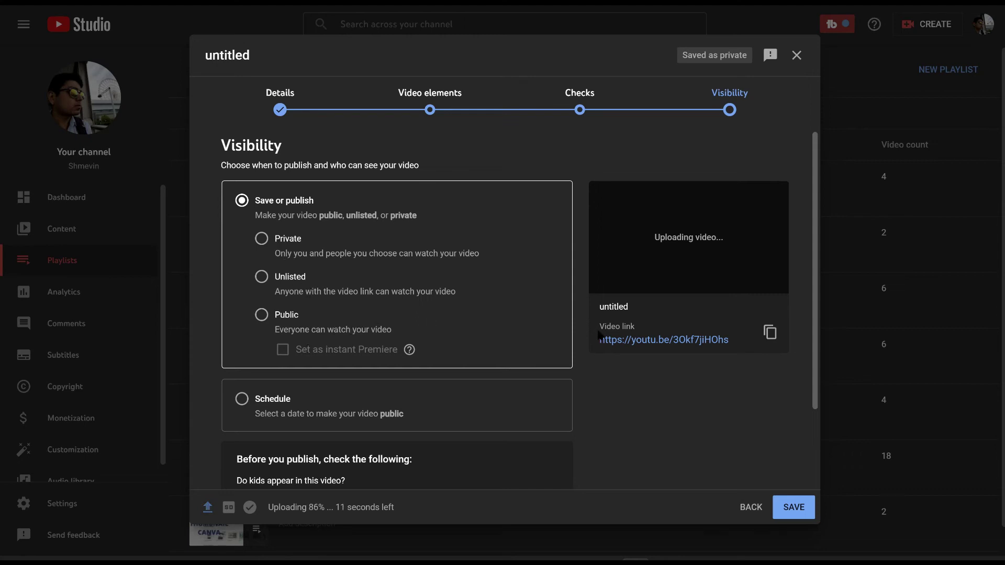
{"action": "scroll", "coordinate": [599, 335], "scroll_direction": "down", "scroll_amount": 2}
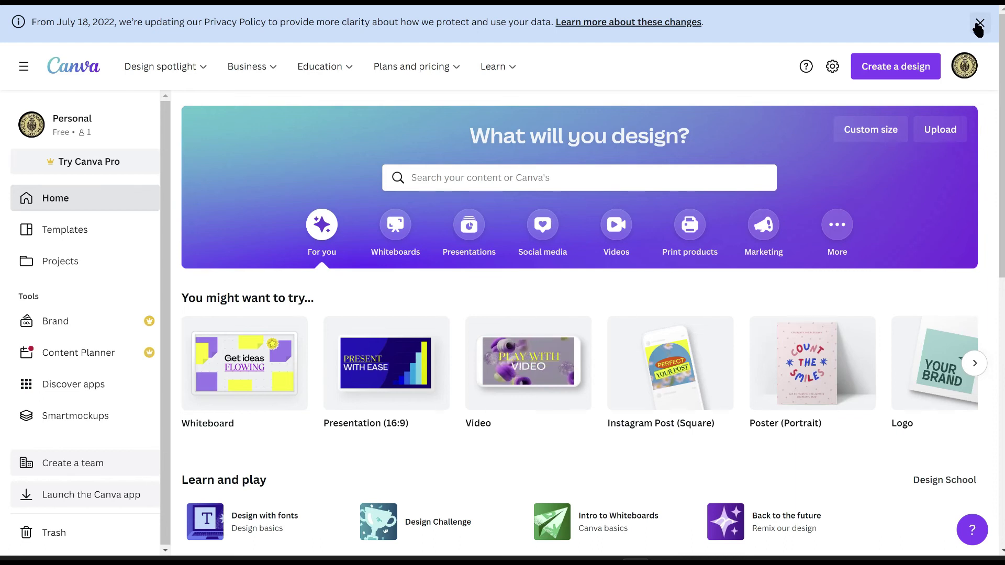
Step: Dismiss the privacy notice, search 'youtube thumbnails', and create a blank YouTube Thumbnail
{"action": "left_click", "coordinate": [978, 23]}
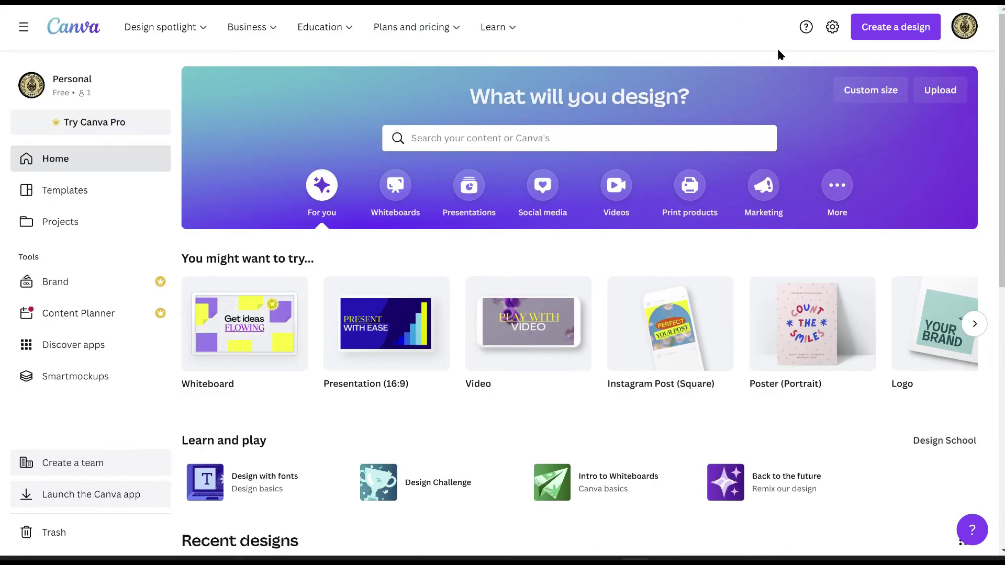
{"action": "left_click", "coordinate": [672, 133]}
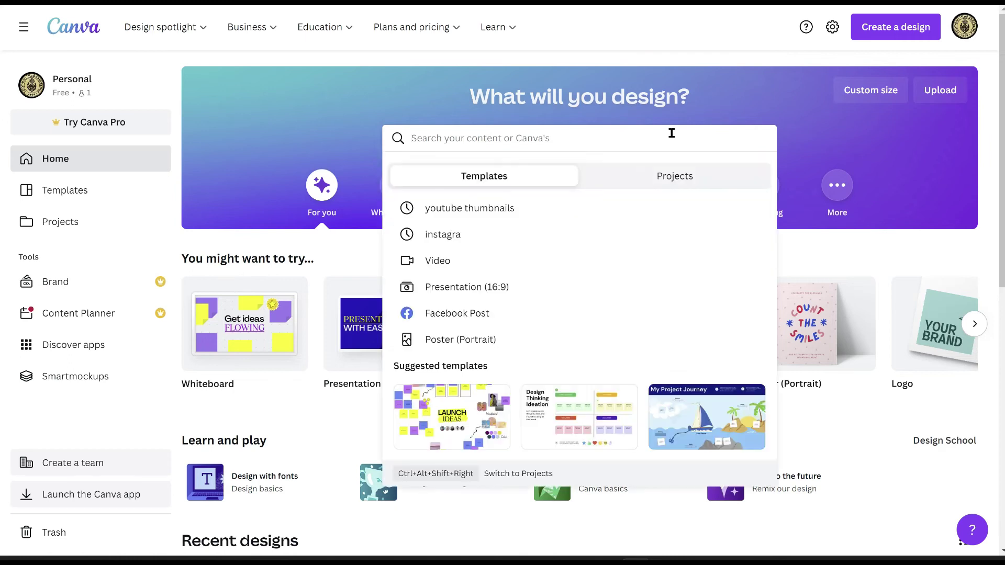
{"action": "left_click", "coordinate": [490, 212]}
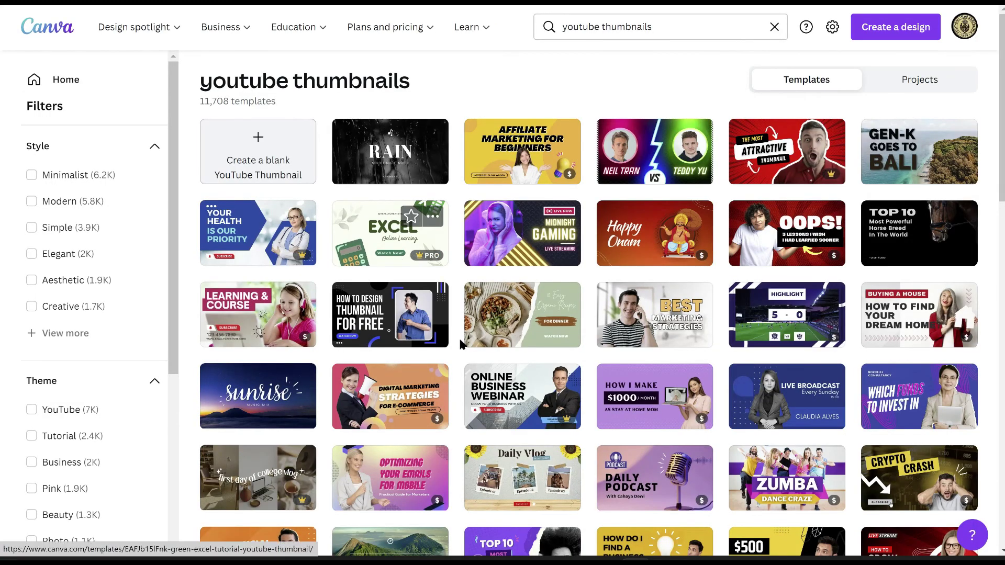
{"action": "scroll", "coordinate": [616, 376], "scroll_direction": "down", "scroll_amount": 4}
{"action": "scroll", "coordinate": [405, 280], "scroll_direction": "up", "scroll_amount": 4}
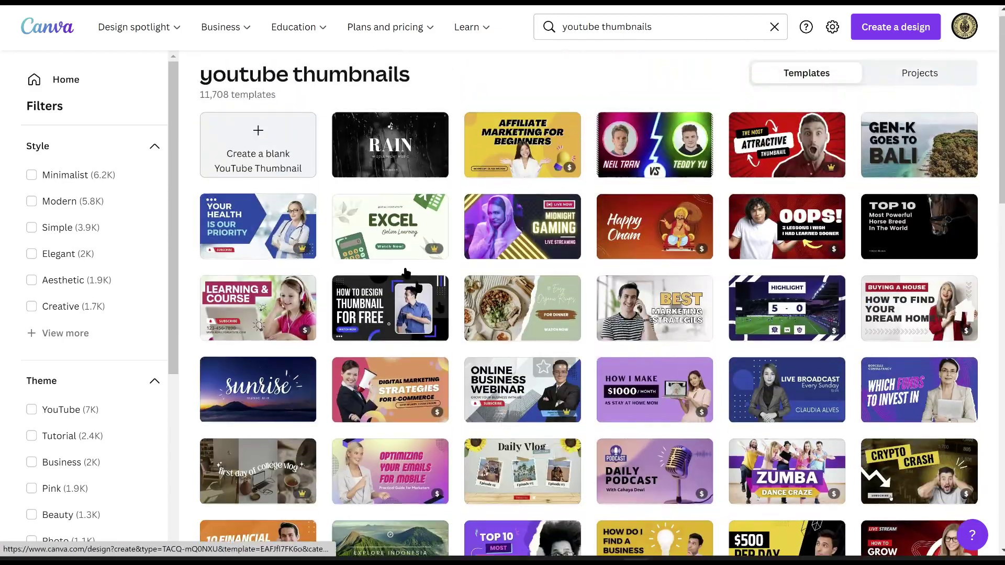
{"action": "left_click", "coordinate": [277, 136]}
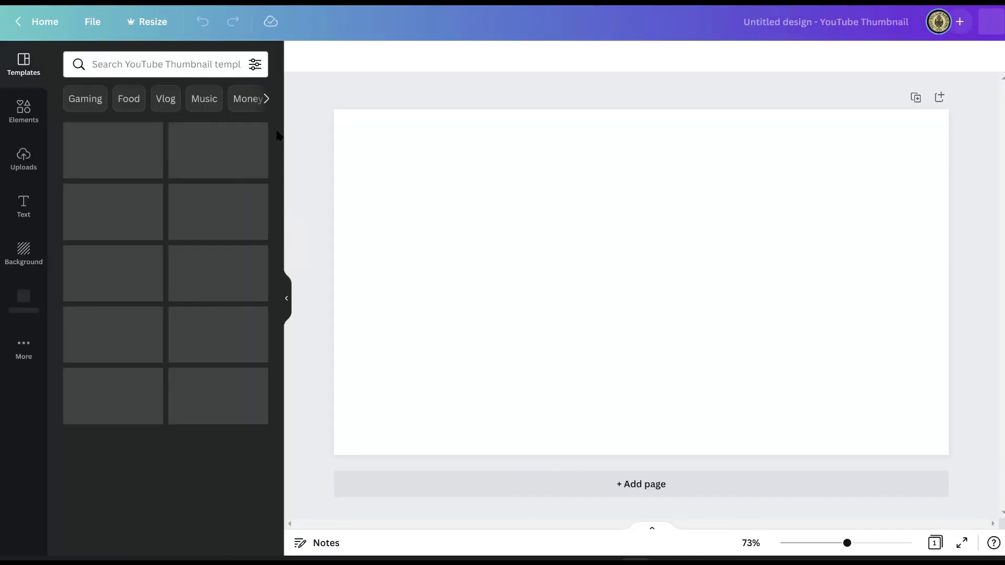
Step: Skip the editor tour and set the thumbnail background to red
{"action": "left_click", "coordinate": [225, 382]}
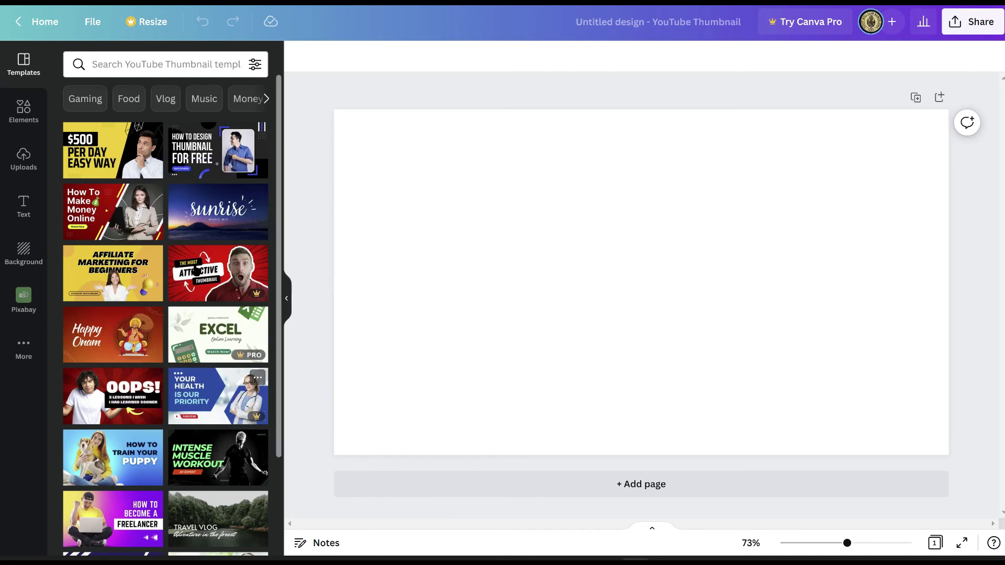
{"action": "left_click", "coordinate": [40, 250]}
{"action": "left_click", "coordinate": [153, 100]}
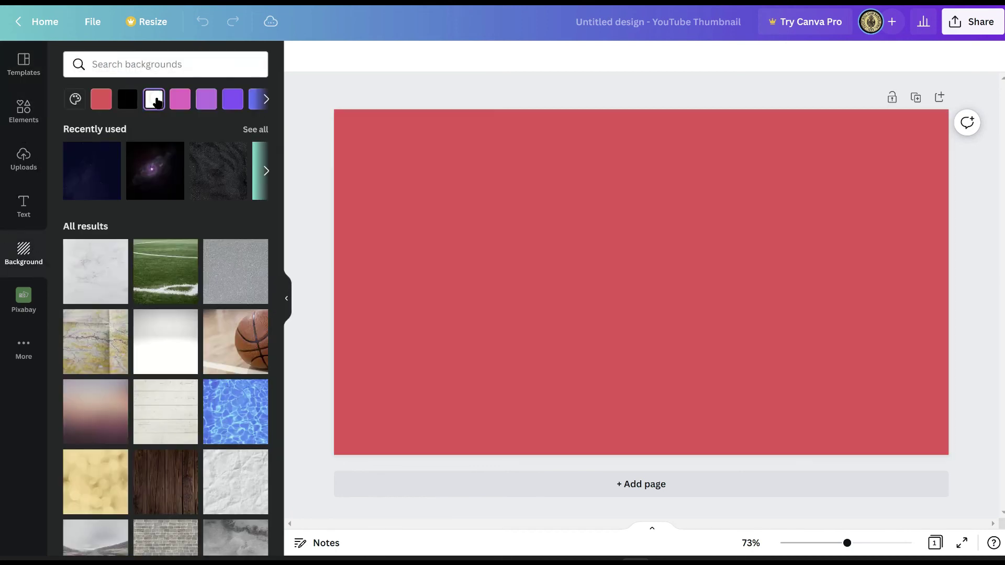
Step: Add a large 'hi everyone' heading near the top of the thumbnail
{"action": "left_click", "coordinate": [37, 202]}
{"action": "left_click_drag", "start_coordinate": [158, 126], "coordinate": [602, 141]}
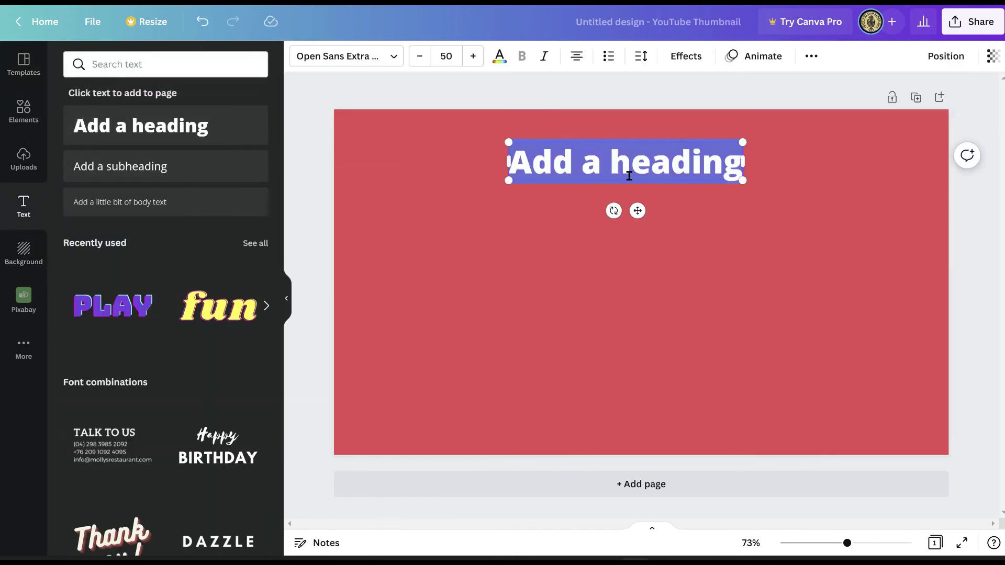
{"action": "type", "text": "hi e"}
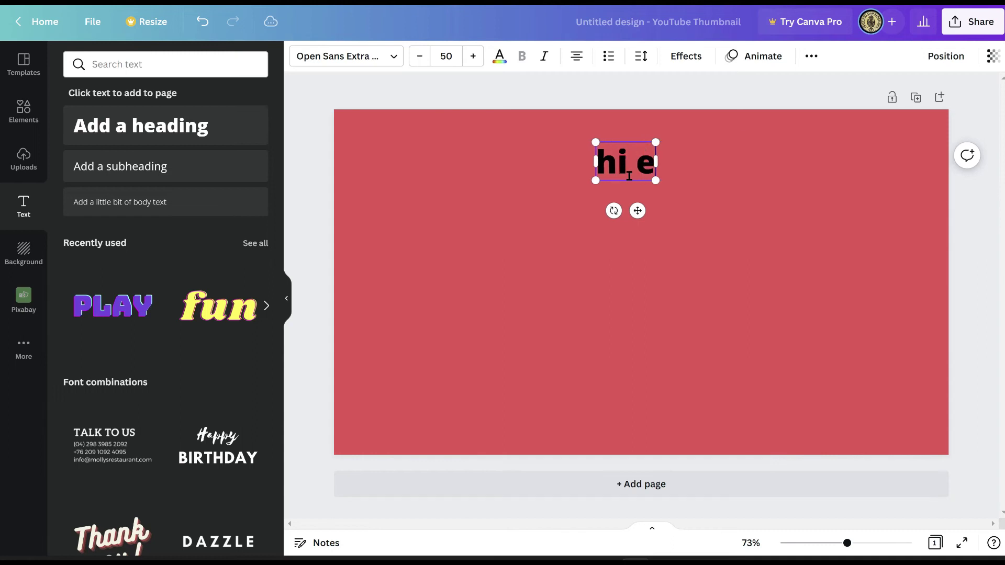
{"action": "type", "text": "veryone"}
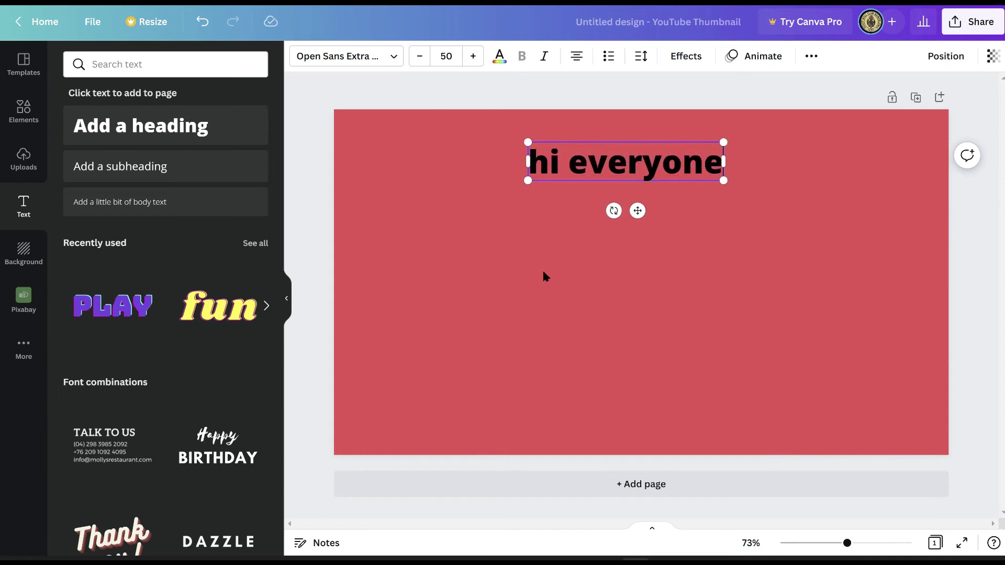
{"action": "left_click", "coordinate": [547, 275]}
{"action": "left_click", "coordinate": [701, 168]}
{"action": "left_click_drag", "start_coordinate": [723, 182], "coordinate": [815, 330]}
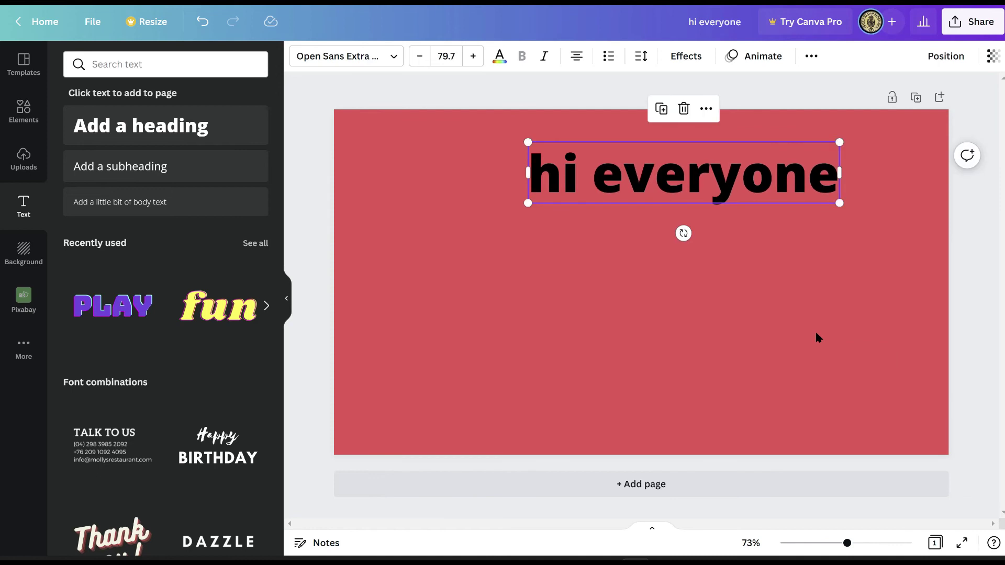
{"action": "left_click", "coordinate": [815, 329]}
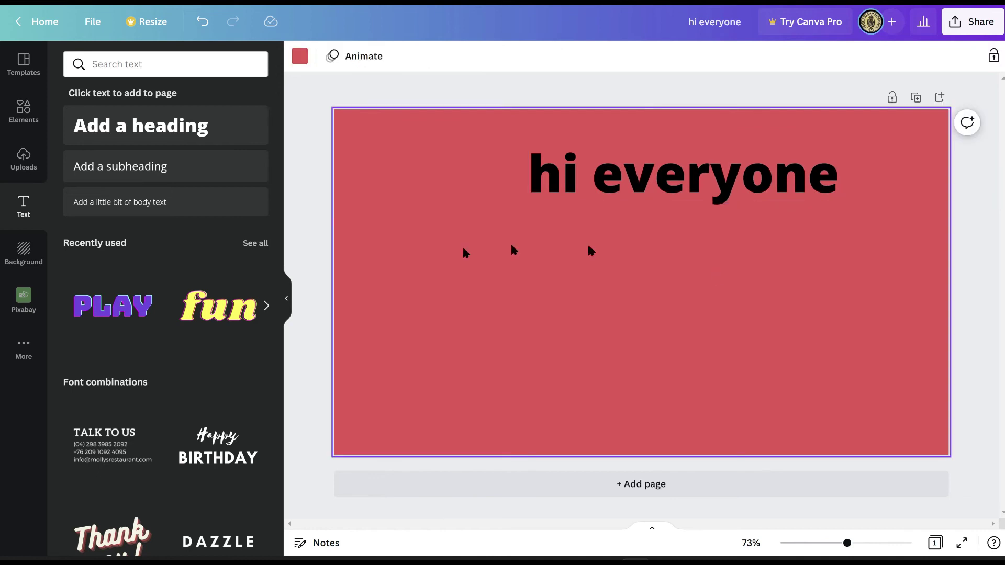
{"action": "left_click", "coordinate": [24, 110]}
Step: Add the chocolate donut graphic below the 'hi everyone' heading on the right, then search elements for 'morning'
{"action": "left_click_drag", "start_coordinate": [146, 173], "coordinate": [494, 235]}
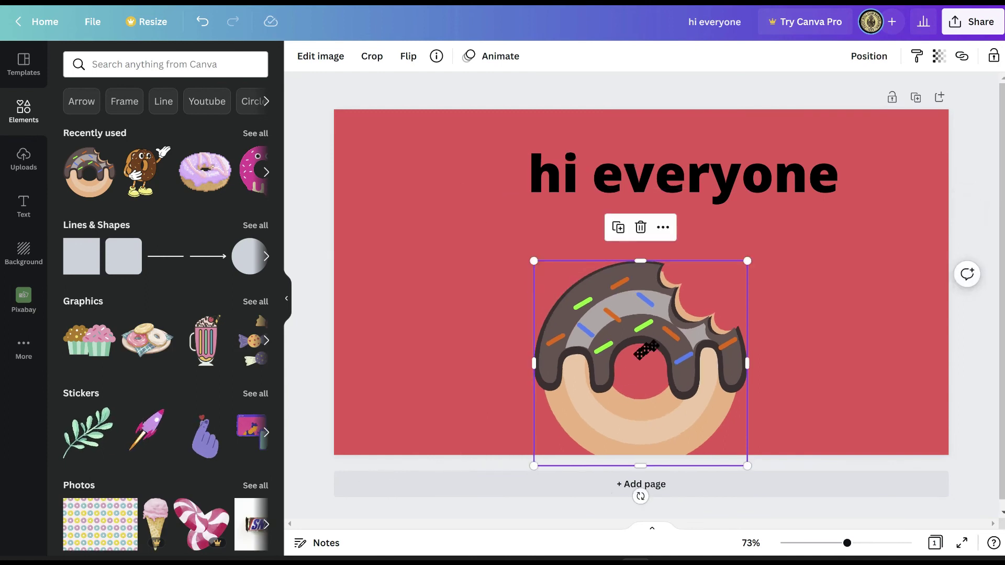
{"action": "left_click_drag", "start_coordinate": [646, 350], "coordinate": [699, 292]}
{"action": "left_click", "coordinate": [166, 63]}
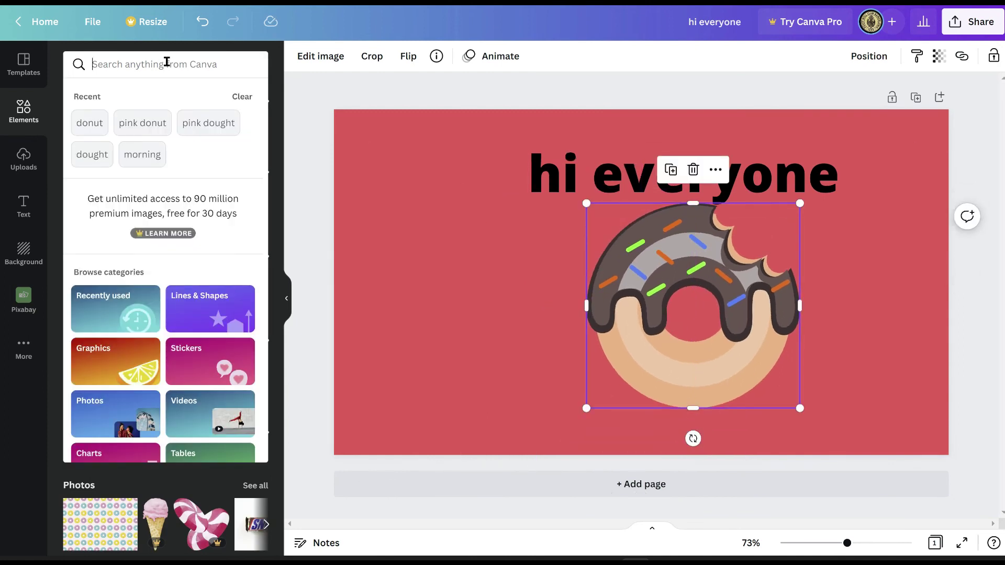
{"action": "left_click", "coordinate": [142, 155]}
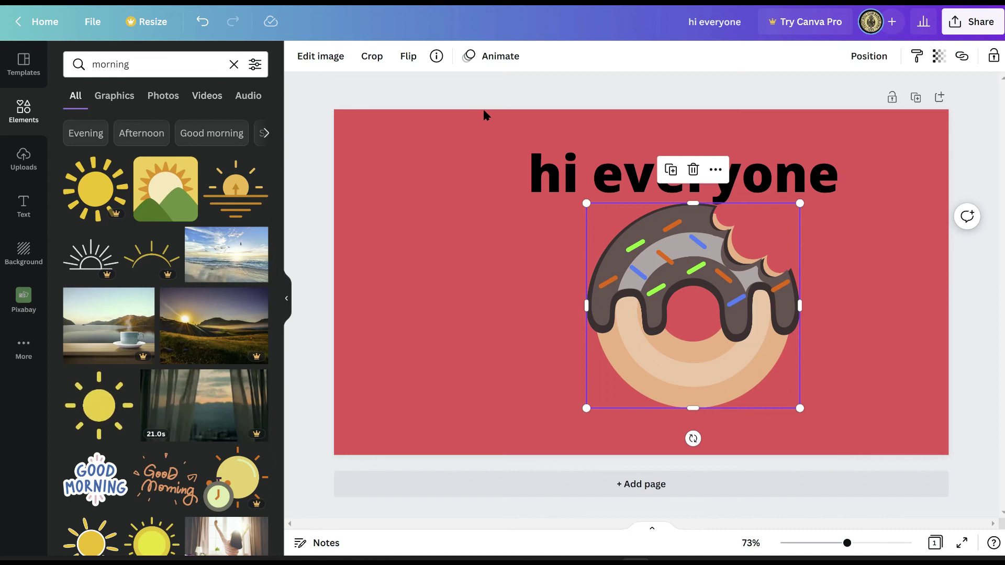
Step: Open the thumbnail's download settings from Share, showing PNG at 1280 × 720 px
{"action": "left_click", "coordinate": [963, 22]}
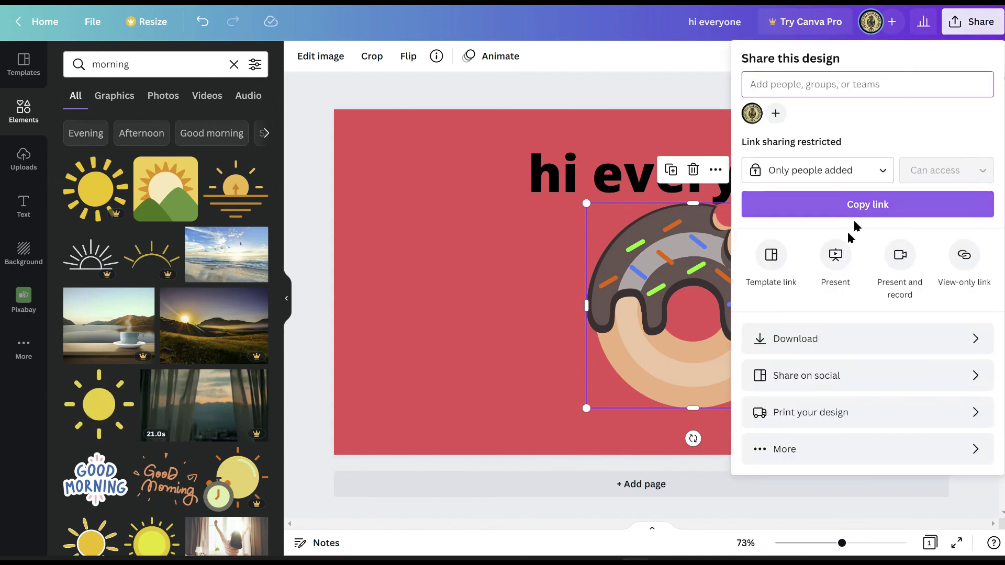
{"action": "left_click", "coordinate": [809, 338]}
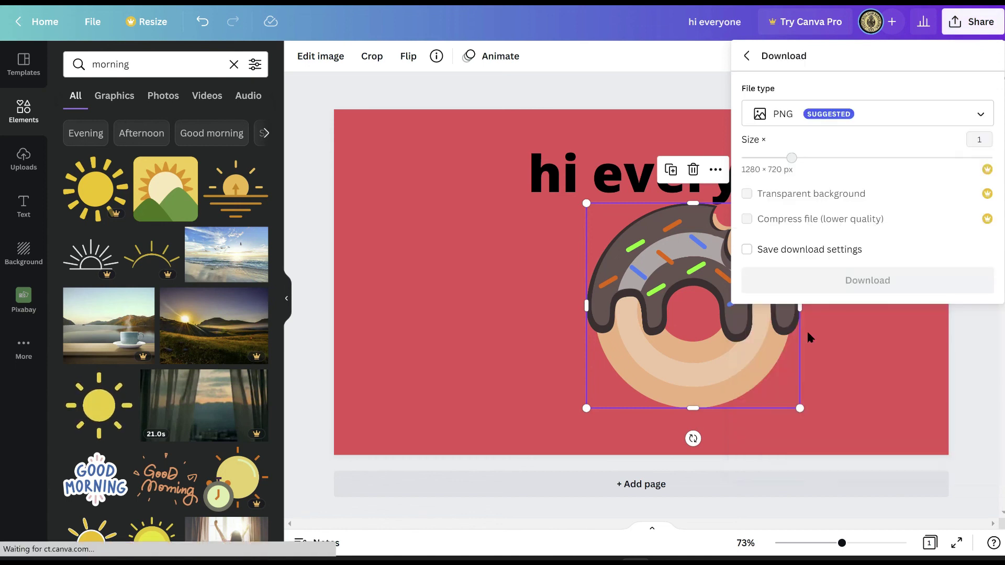